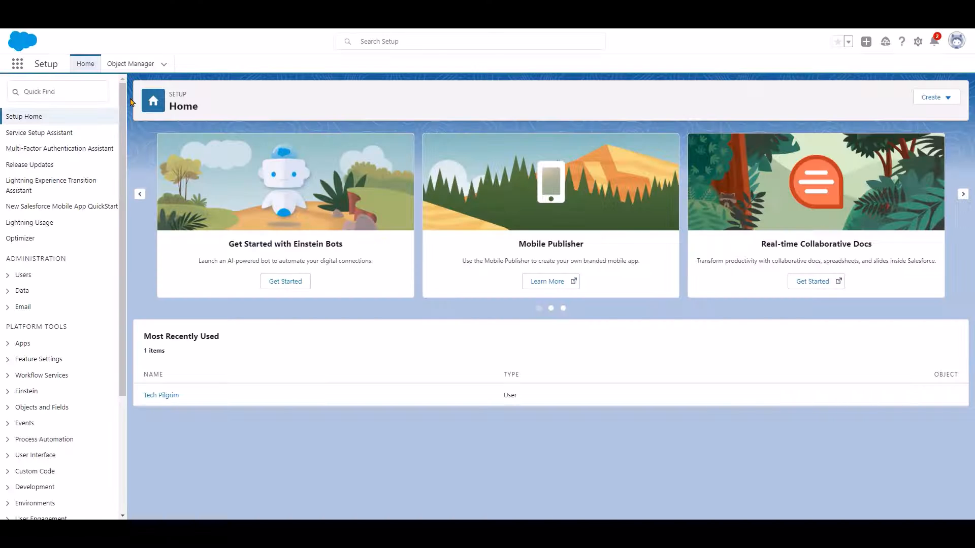
Step: Open Session Settings and check that Multi-Factor Authentication is listed under High Assurance
left_click(75, 93)
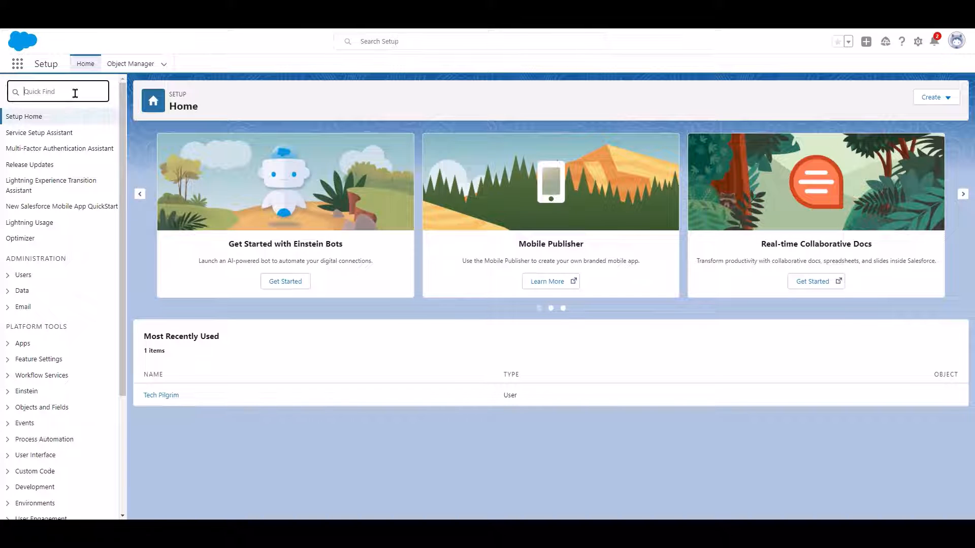
type("Session Settings")
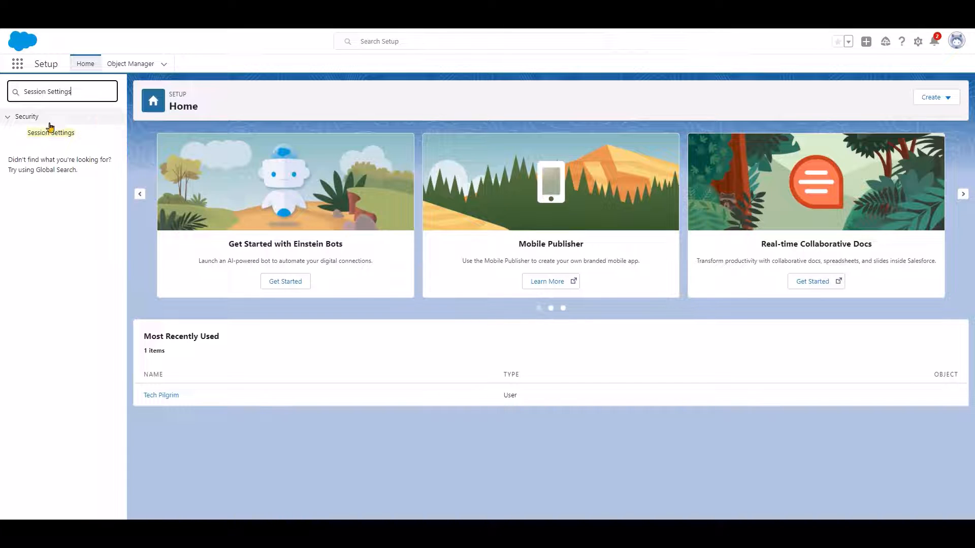
left_click(58, 135)
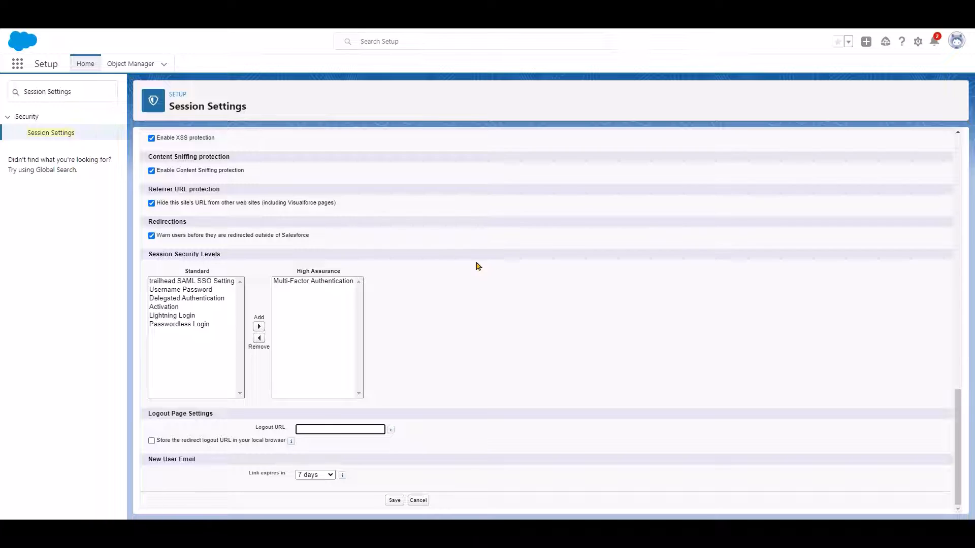
left_click(298, 283)
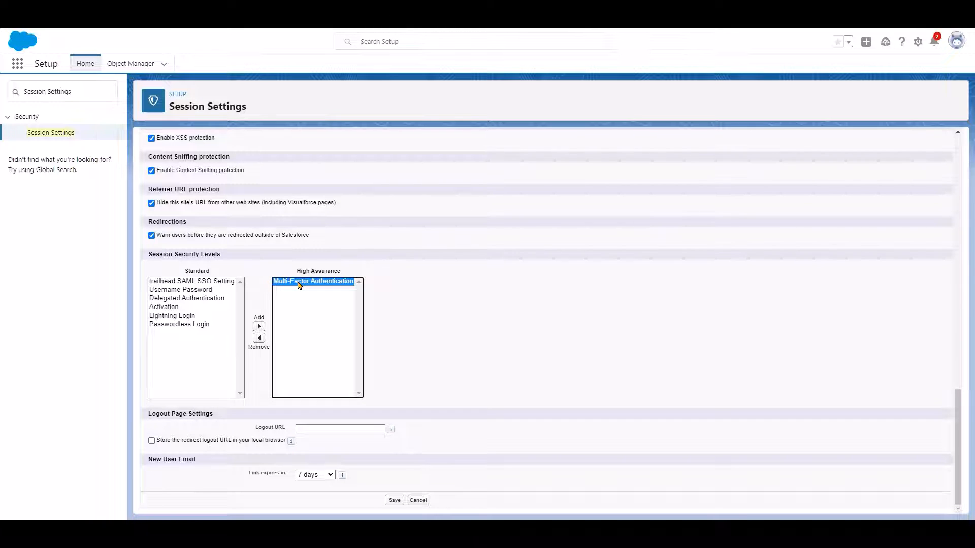
left_click(450, 322)
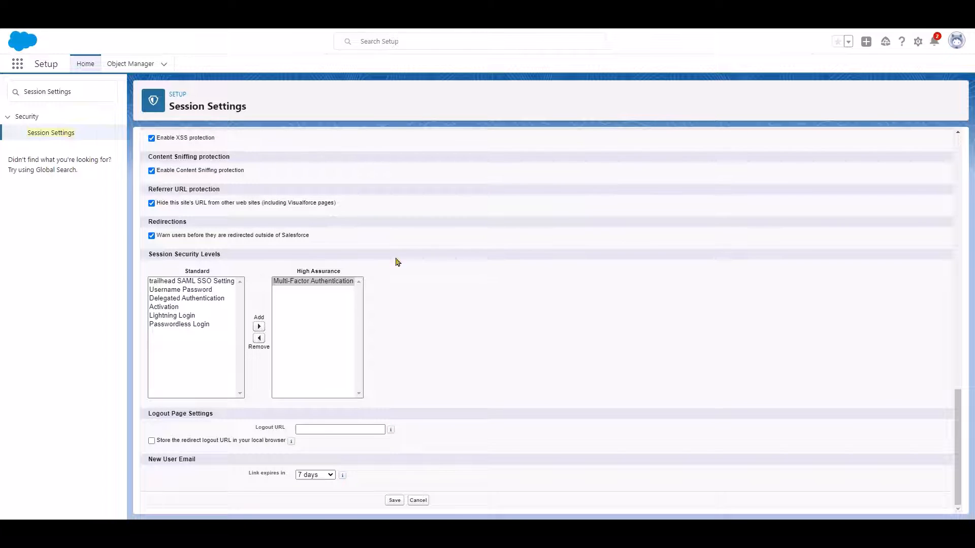
Step: Go to the Users page via Quick Find and start a new user
left_click(78, 92)
type("Users")
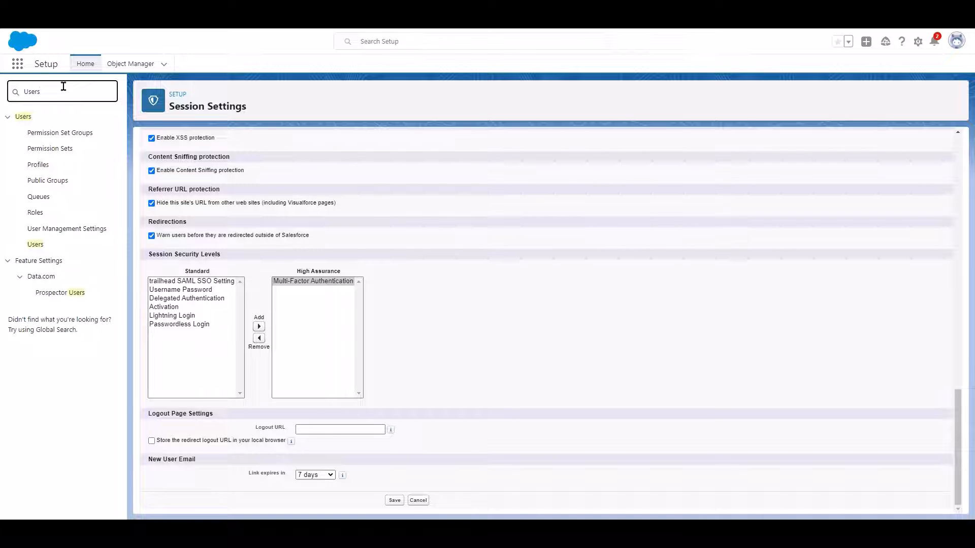
left_click(35, 245)
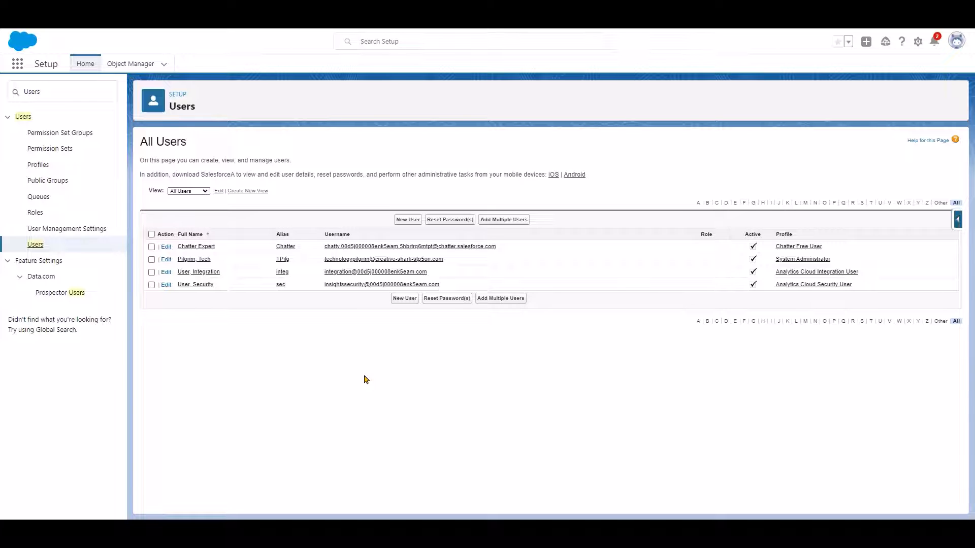
left_click(411, 220)
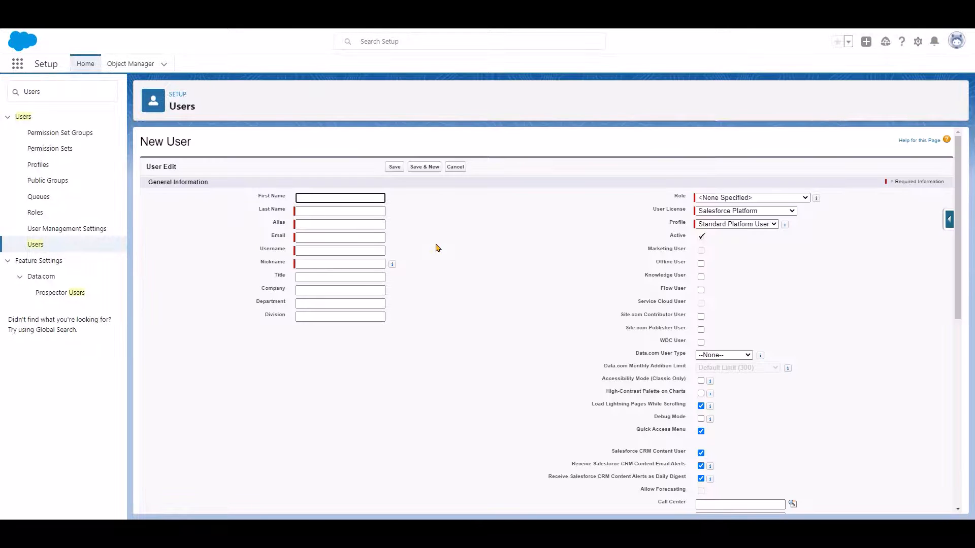
Step: Enter the user's first name, last name and e-mail so alias and username auto-fill
type("Clark")
key("Tab")
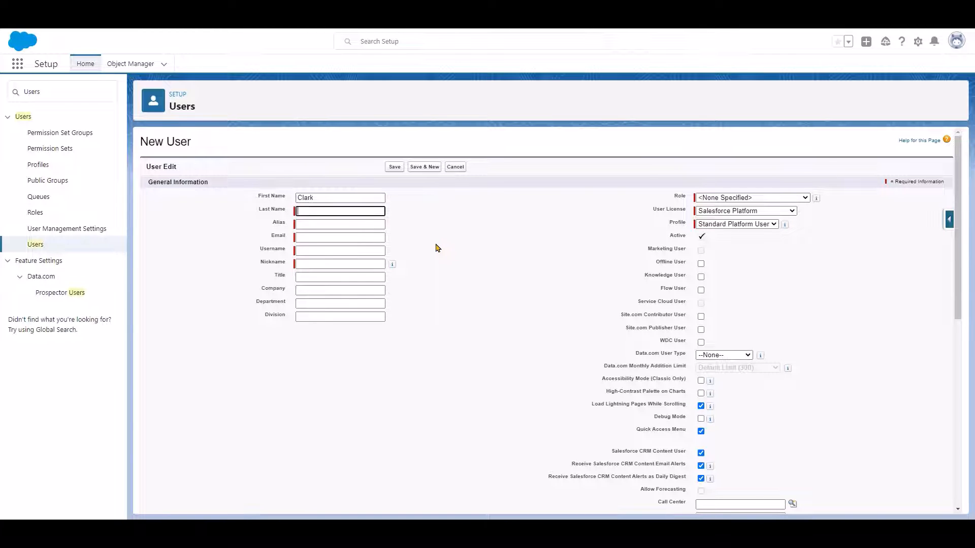
type("Kent")
key("Tab")
key("Tab")
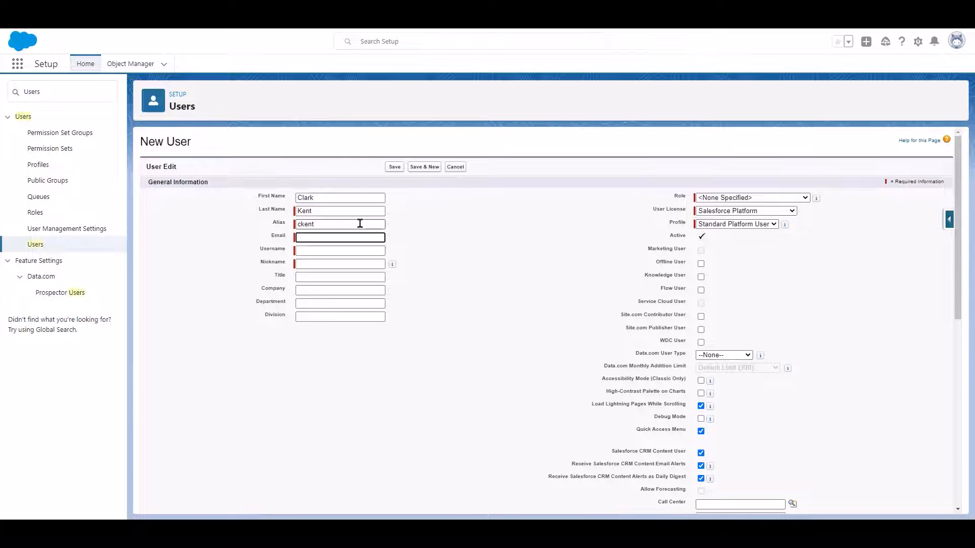
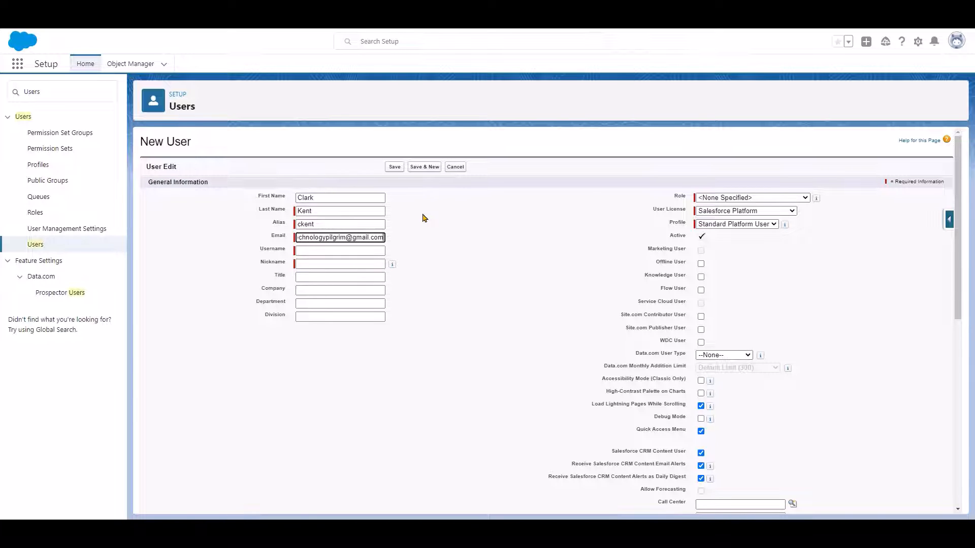
key("Tab")
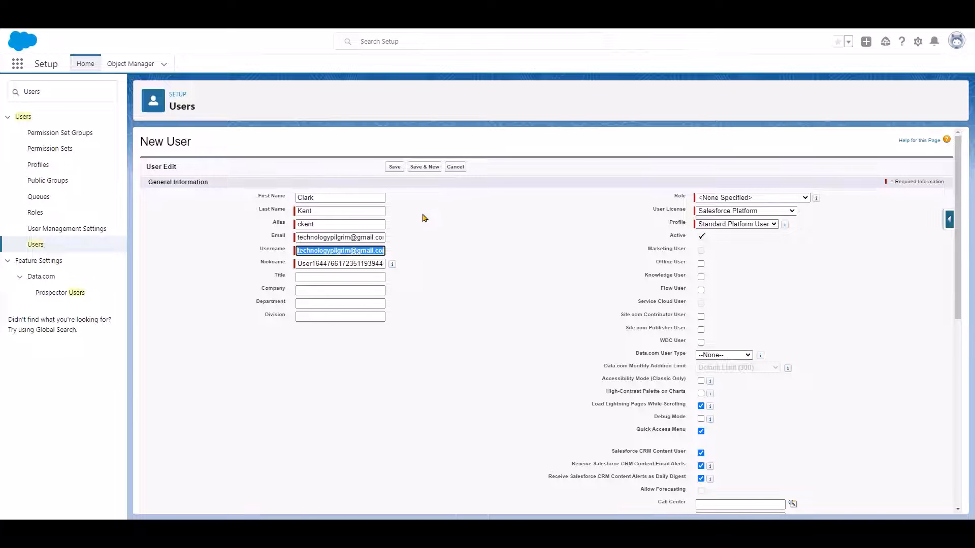
Step: Replace the name part of the username with a unique value and set a short nickname
left_click(315, 253)
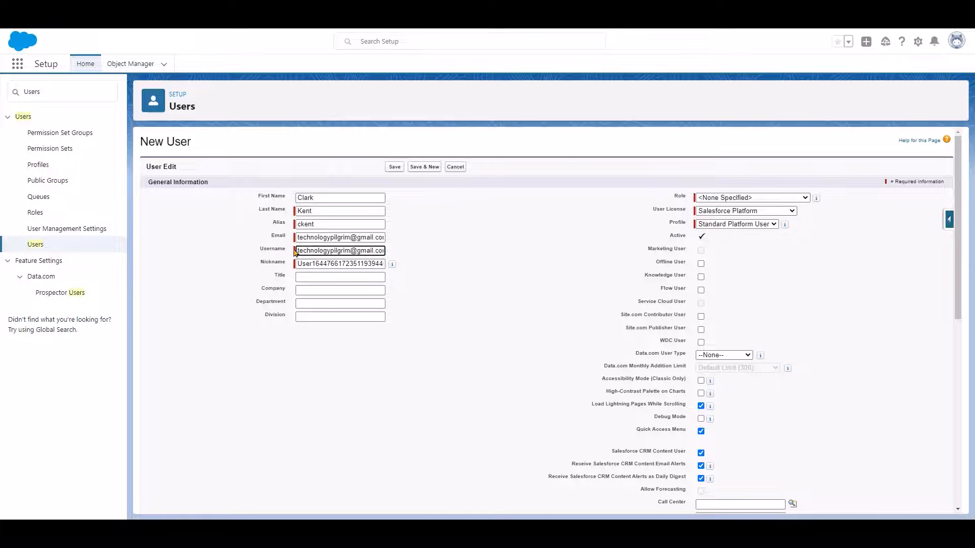
left_click_drag(297, 250, 350, 251)
type("clarkkentgreen01")
left_click_drag(299, 264, 506, 265)
key("BackSpace")
type("ckent")
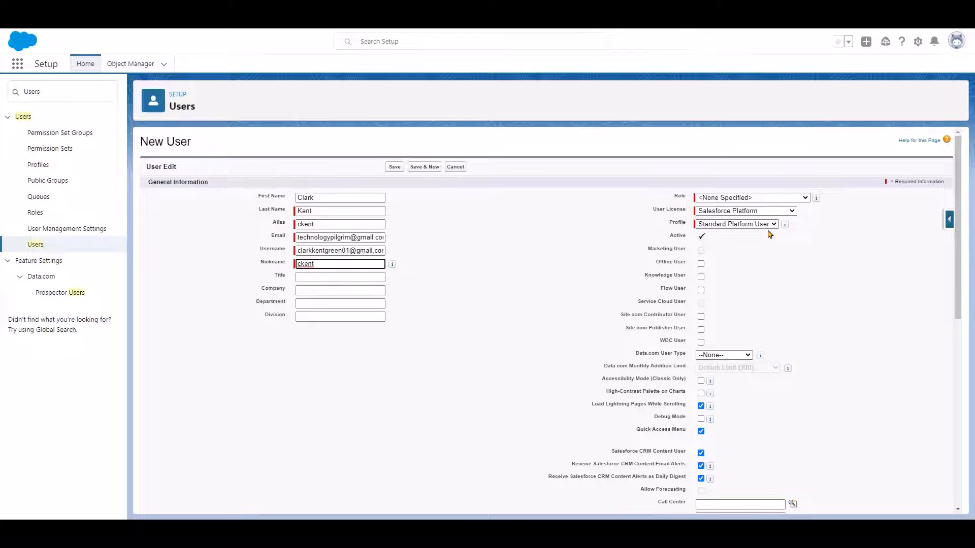
left_click_drag(957, 299, 241, 492)
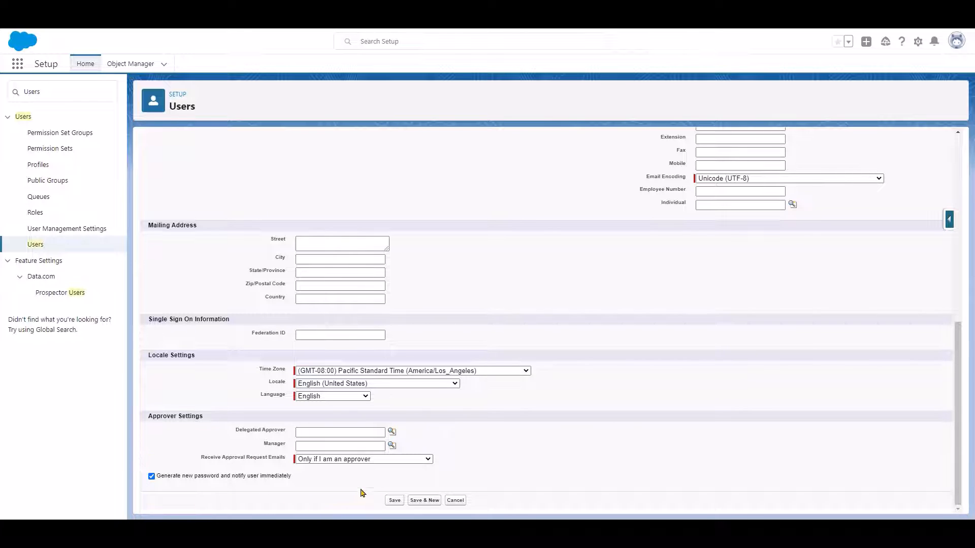
Step: Save the new user and follow the login link in the Developer Edition welcome email
left_click(394, 501)
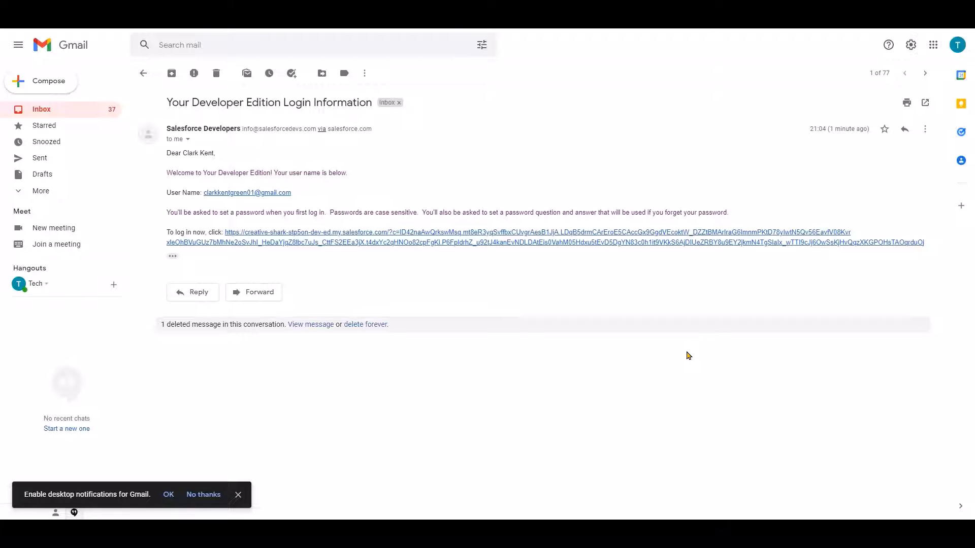
left_click(591, 234)
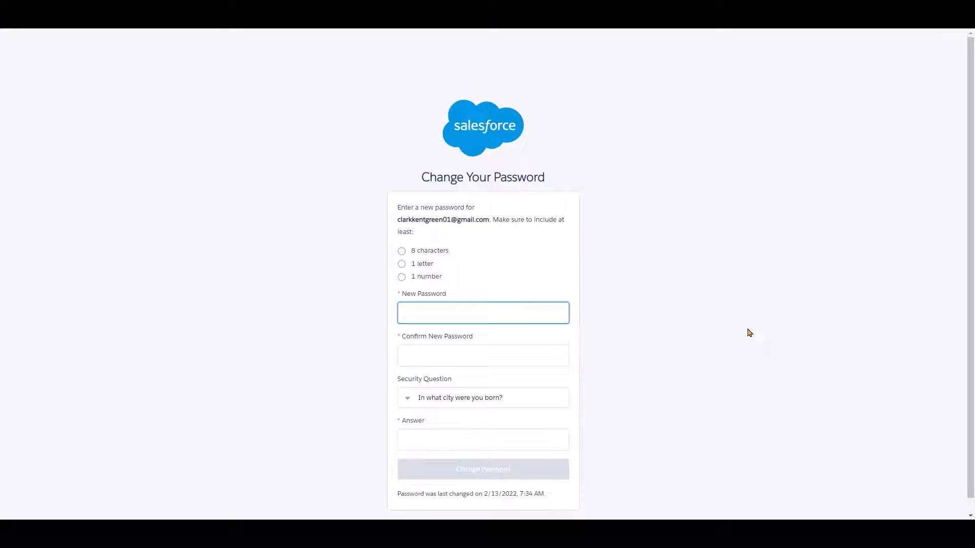
Step: Set and confirm a new account password, then log in to the Sales home page
type("a••••••••")
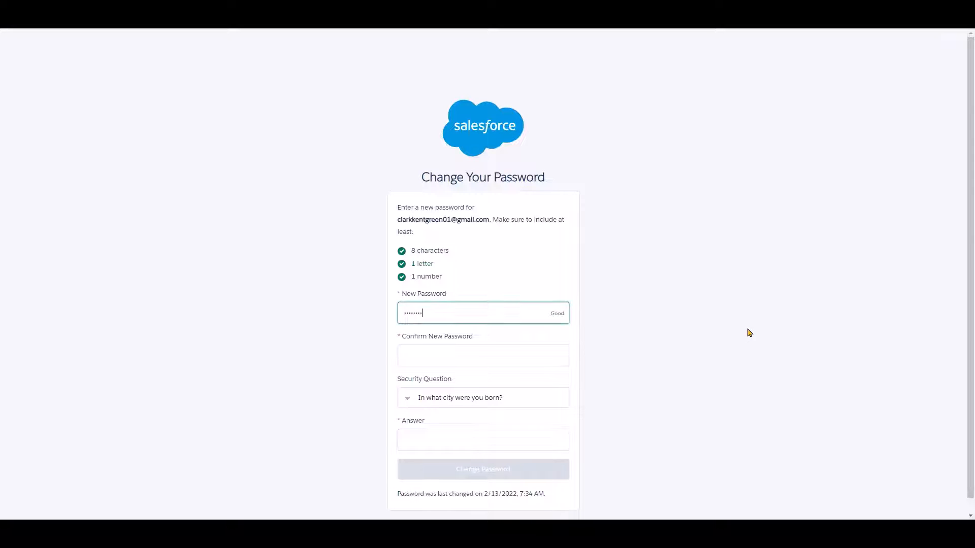
key("Tab")
type("•••••••")
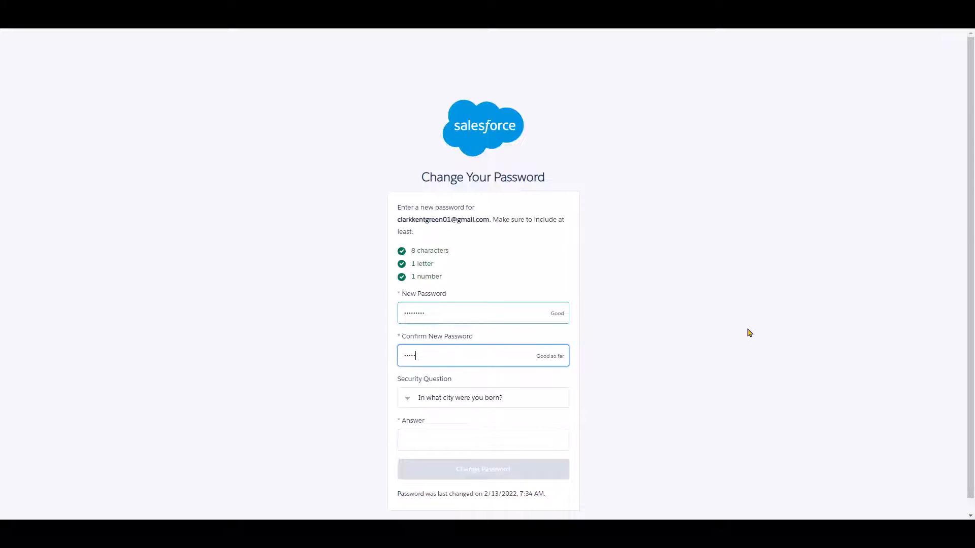
type("••")
key("Return")
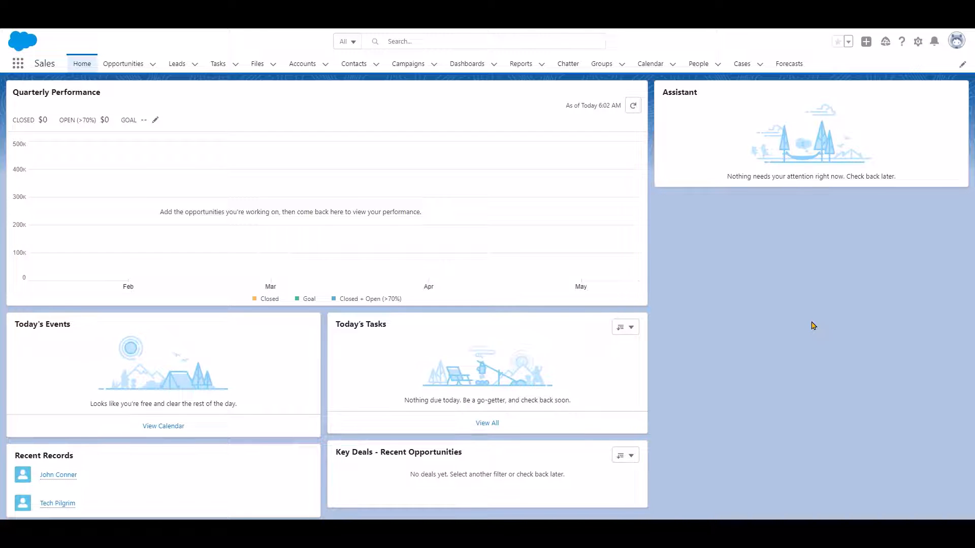
Step: Go to Setup's Permission Sets page and start a new permission set
left_click(917, 42)
left_click(871, 74)
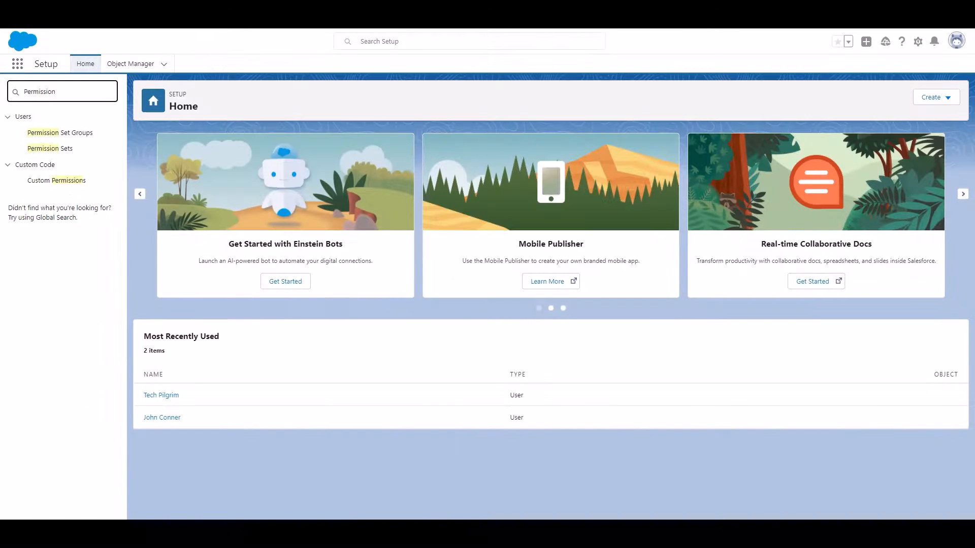
type("Set")
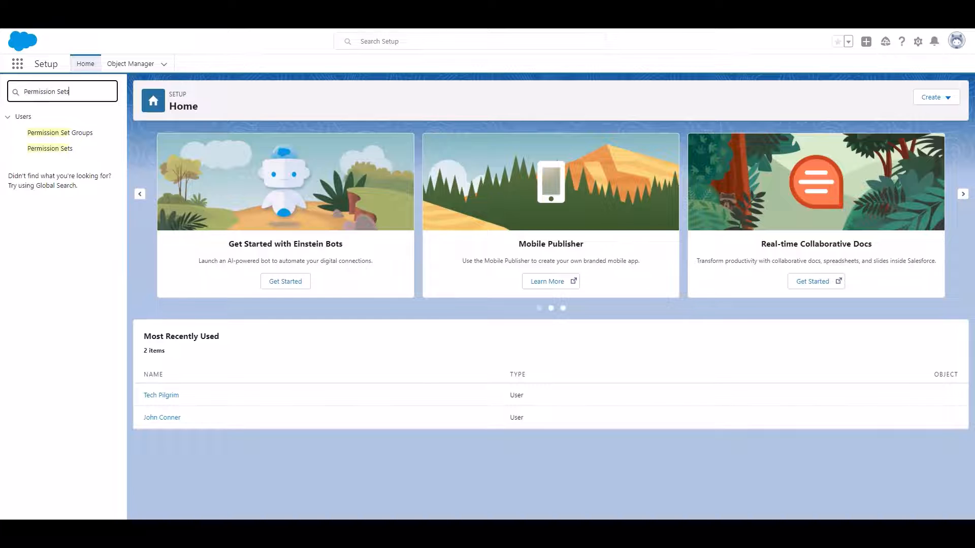
type("s")
left_click(49, 133)
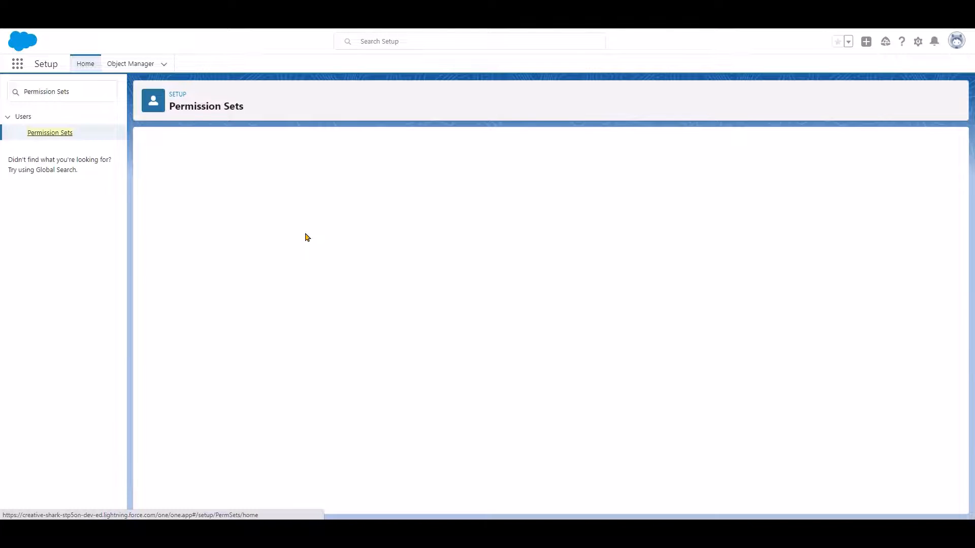
left_click(154, 214)
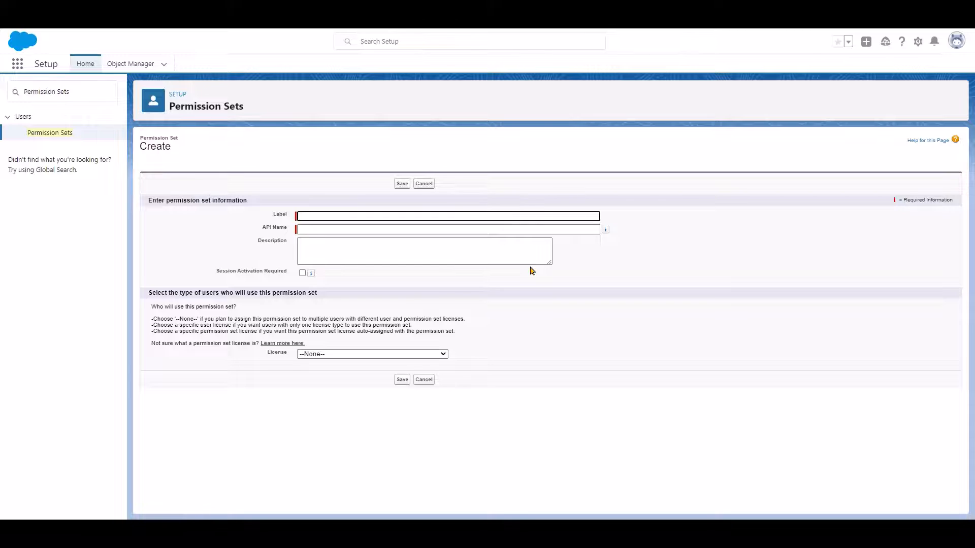
Step: Save permission set 'Enable MFA' with description 'Enable mult factor authentication for users.'
type("Enable MFA")
left_click(658, 263)
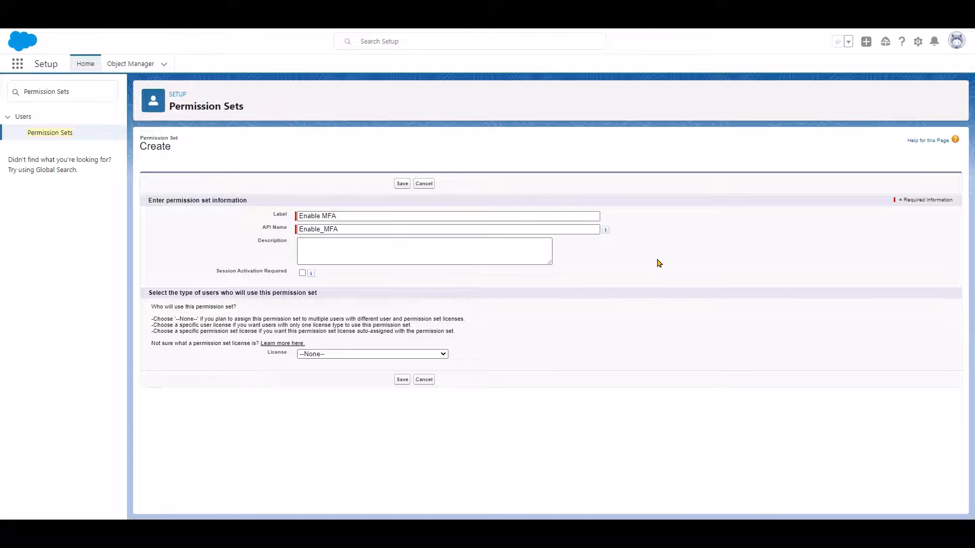
left_click(407, 256)
type("Enable mult factor")
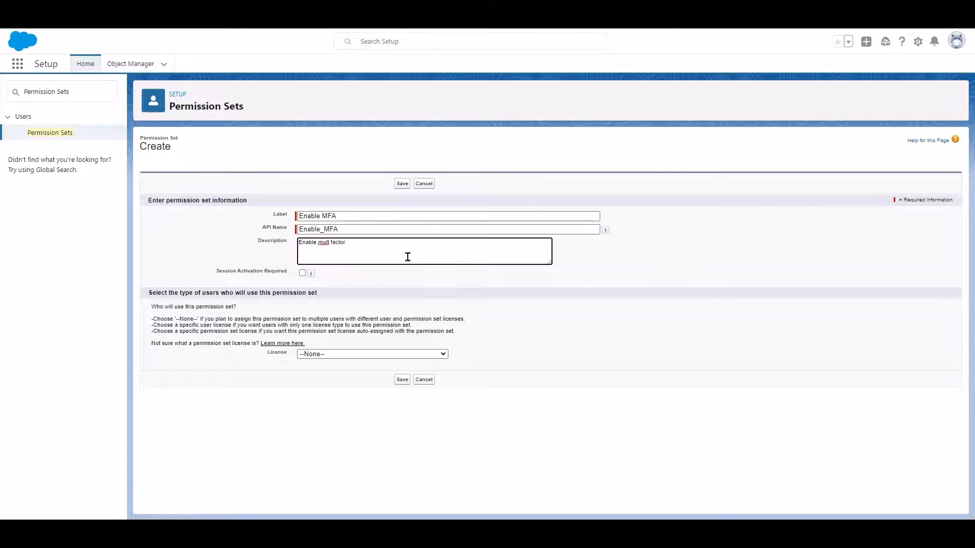
type(" authentication for users.")
left_click(402, 380)
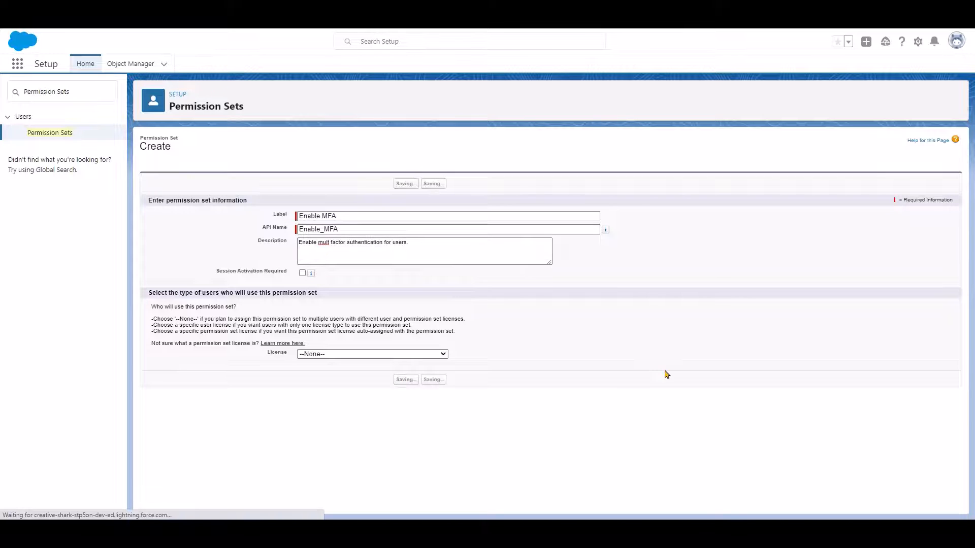
left_click_drag(960, 285, 964, 387)
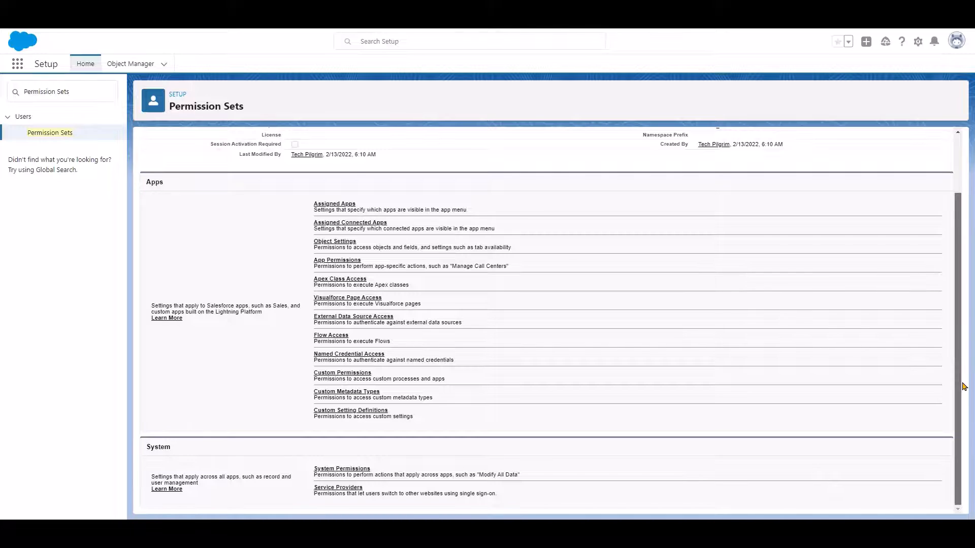
Step: Enable and save the Multi-Factor Authentication for User Interface Logins system permission
left_click(325, 470)
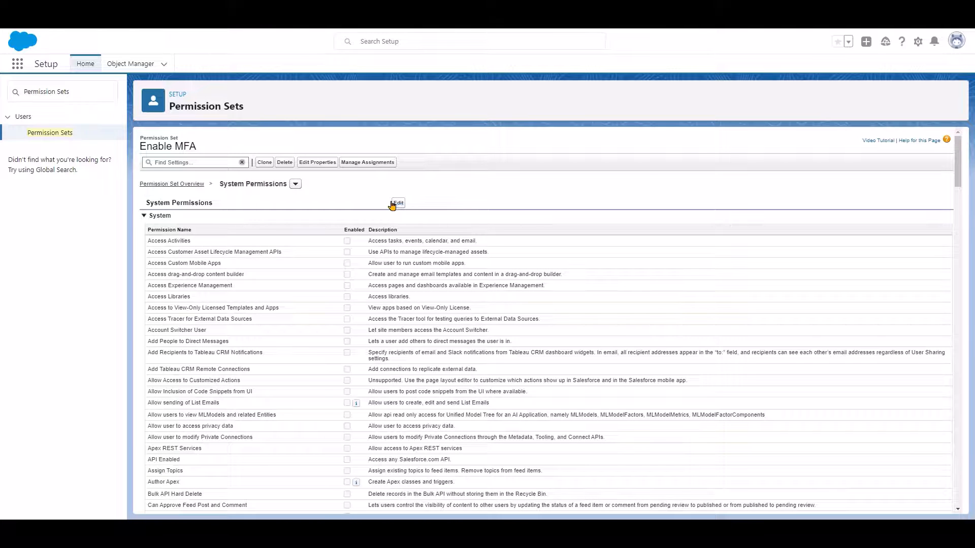
left_click(397, 203)
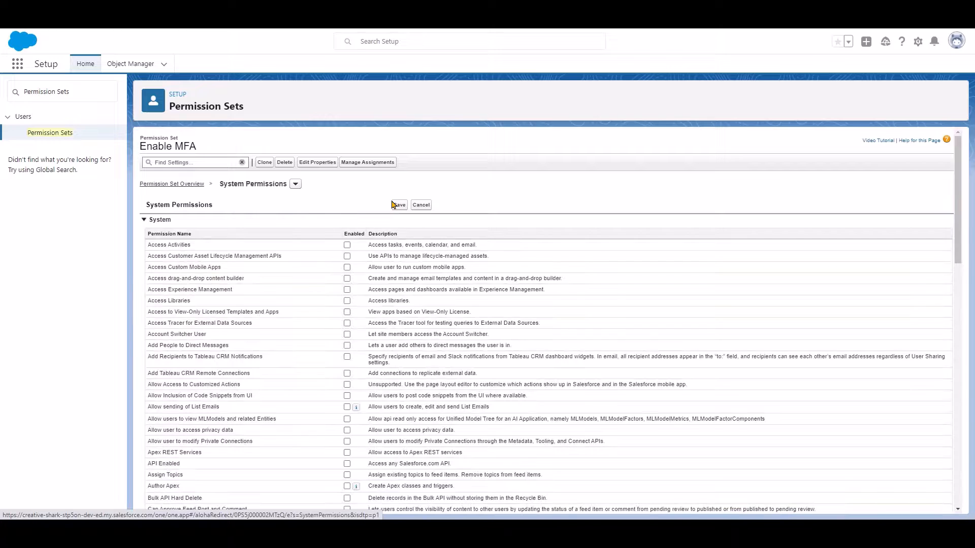
left_click_drag(952, 179, 951, 376)
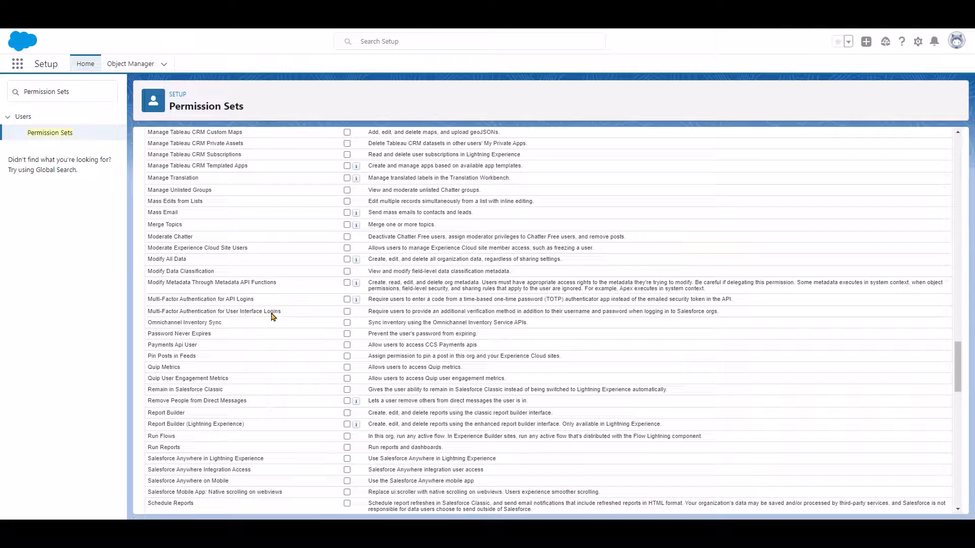
left_click(348, 312)
scroll(348, 254, "up", 15)
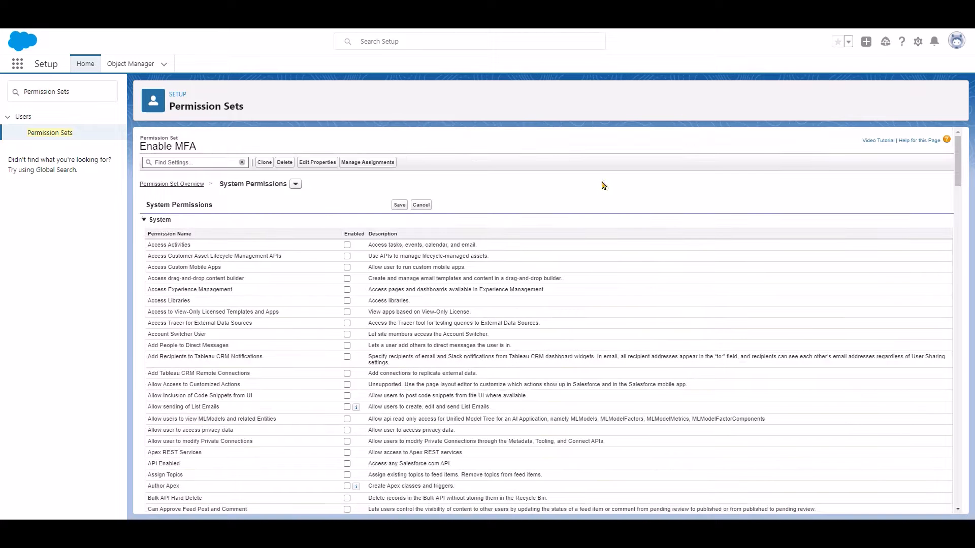
left_click(398, 206)
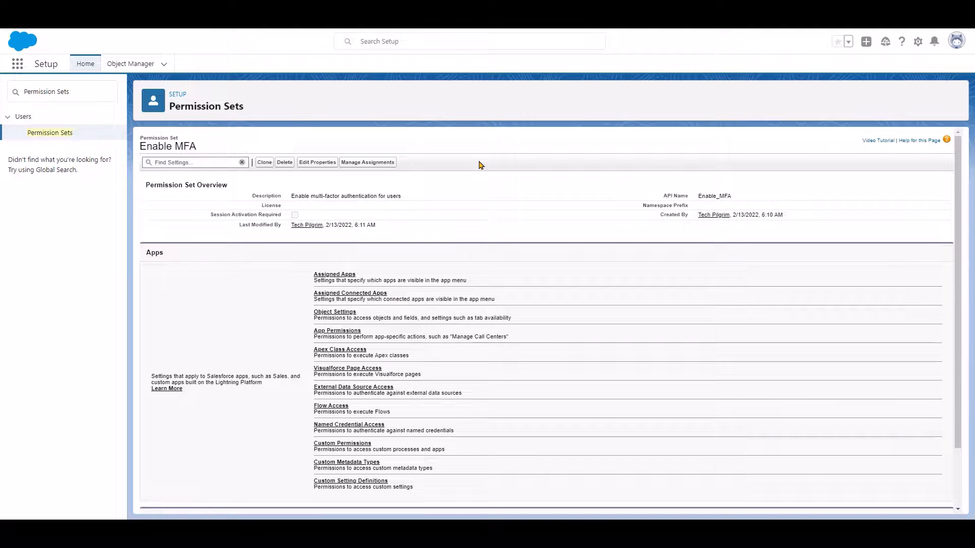
Step: Assign the Enable MFA permission set to the new user through Manage Assignments
left_click(373, 163)
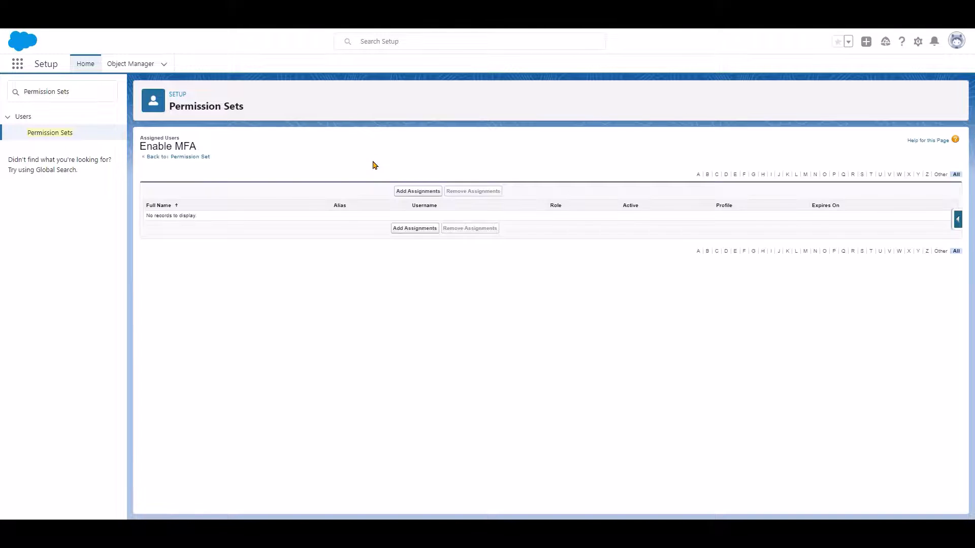
left_click(415, 192)
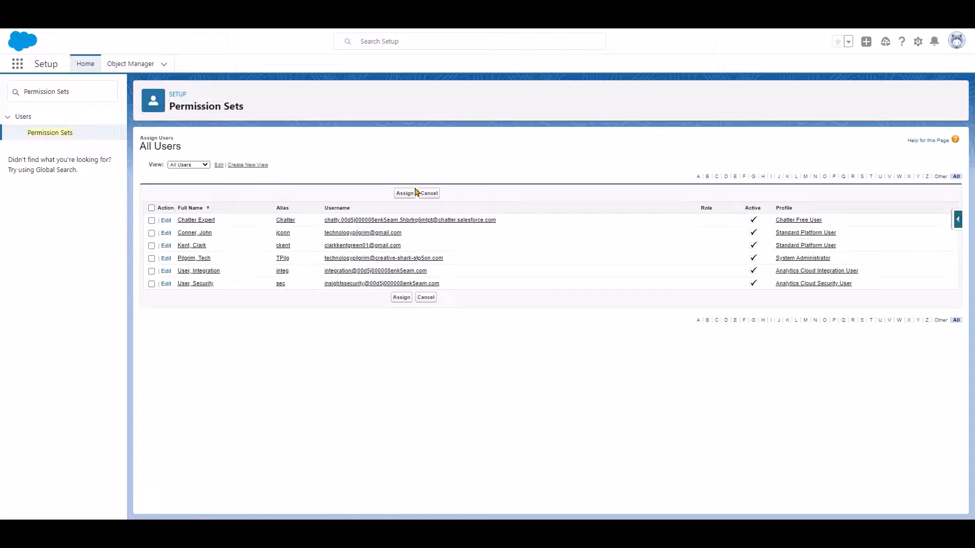
left_click(152, 246)
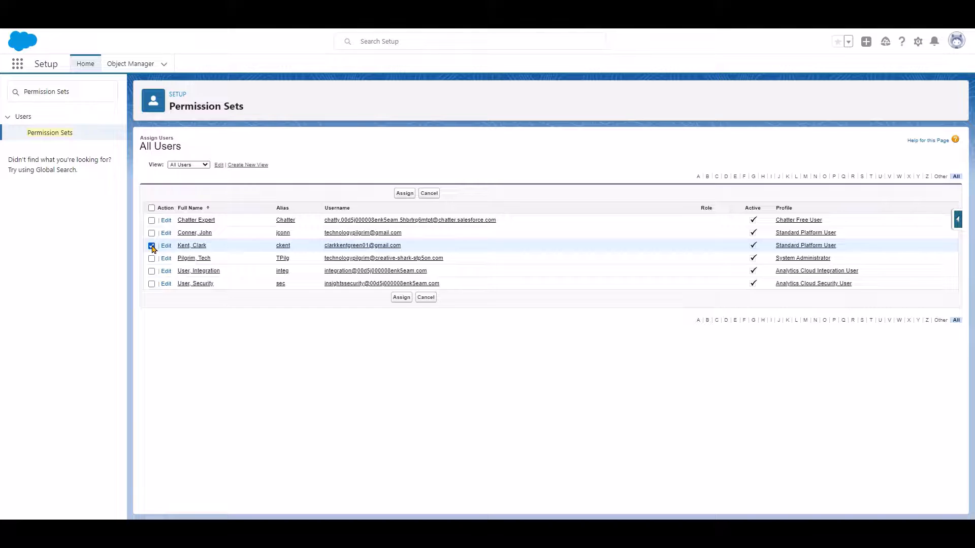
left_click(395, 298)
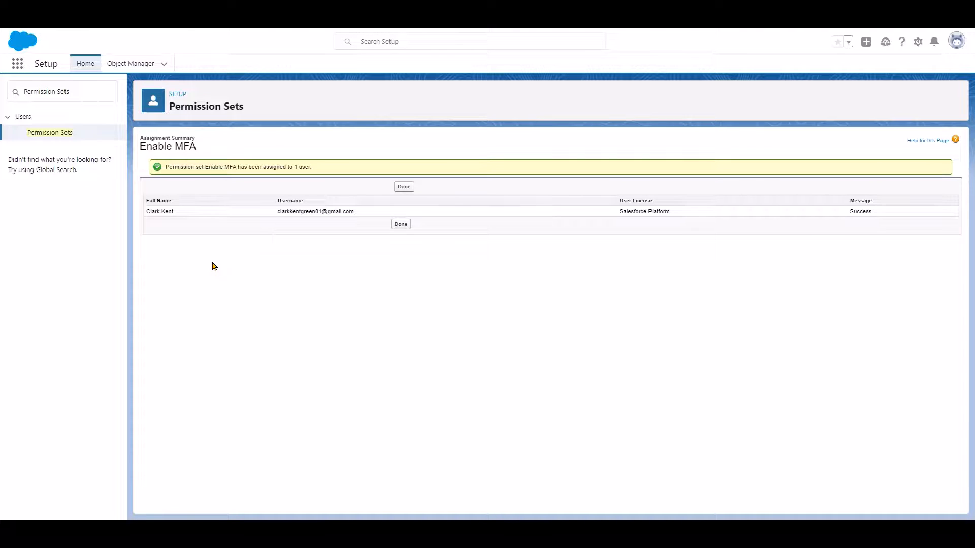
left_click(401, 225)
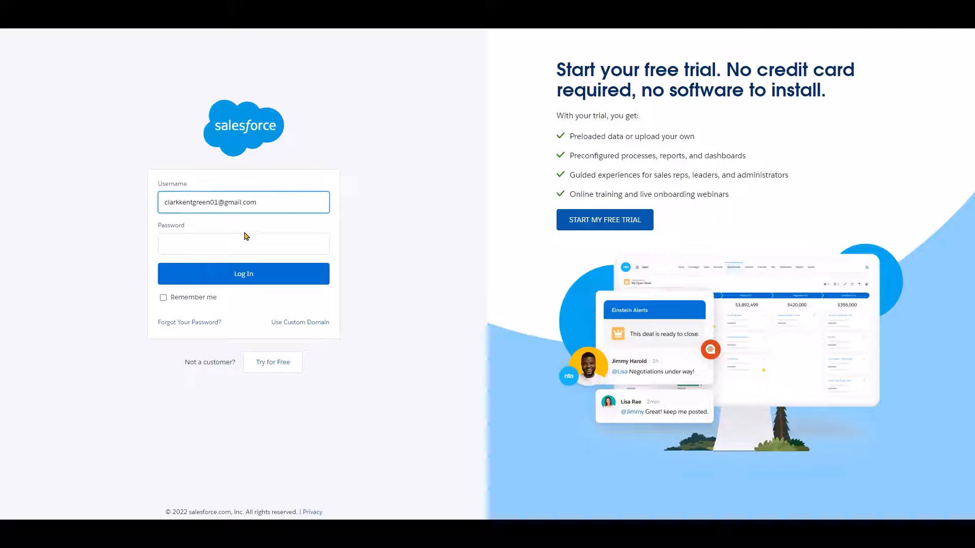
left_click(244, 237)
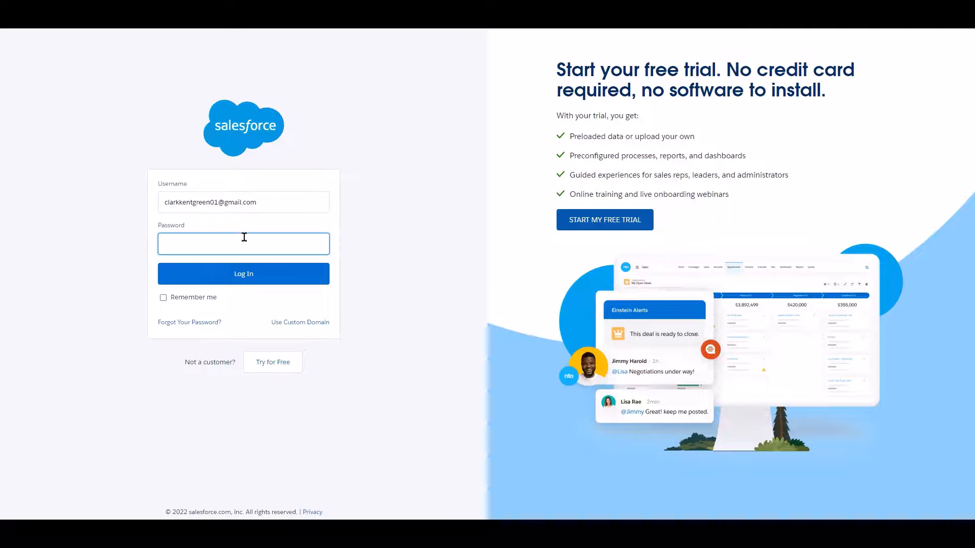
Step: Log in as the new user with their password
type("********")
left_click(274, 273)
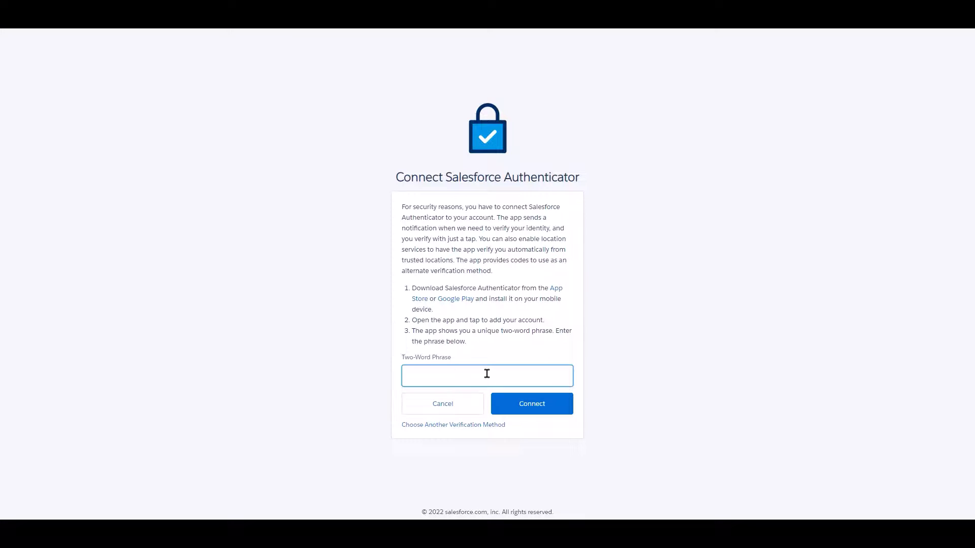
Step: Enter the two-word phrase from Salesforce Authenticator and connect the app
left_click(519, 408)
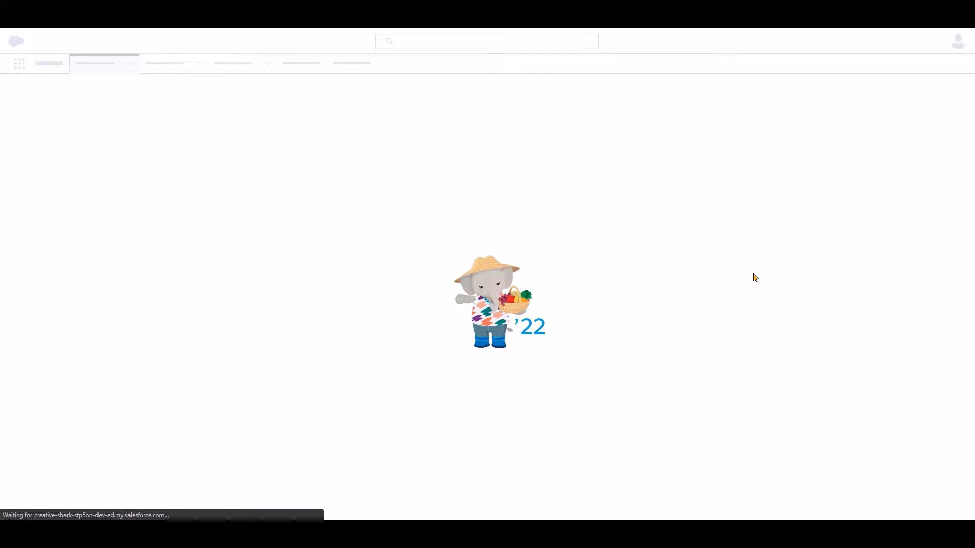
Step: Log the newly verified user out of Salesforce from the profile avatar menu
left_click(957, 40)
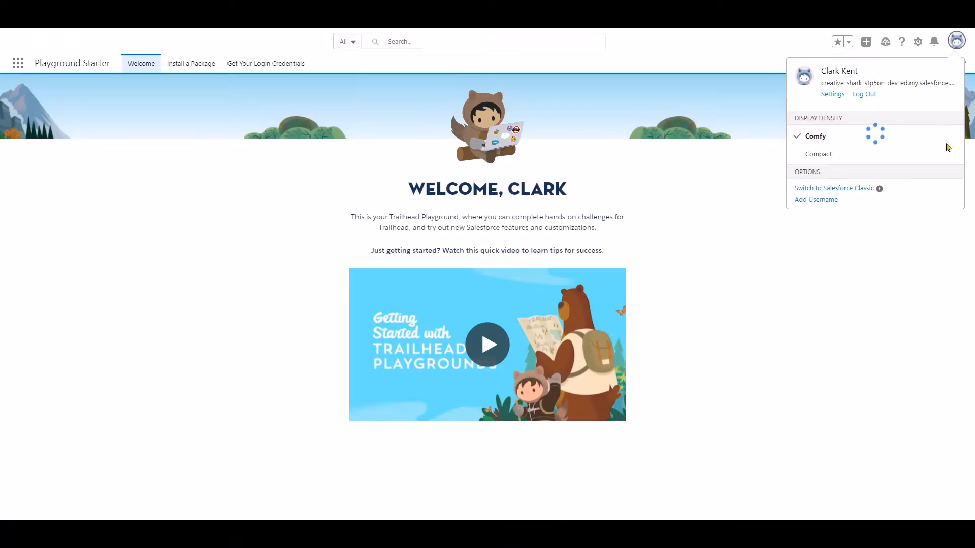
left_click(956, 40)
left_click(957, 40)
left_click(872, 95)
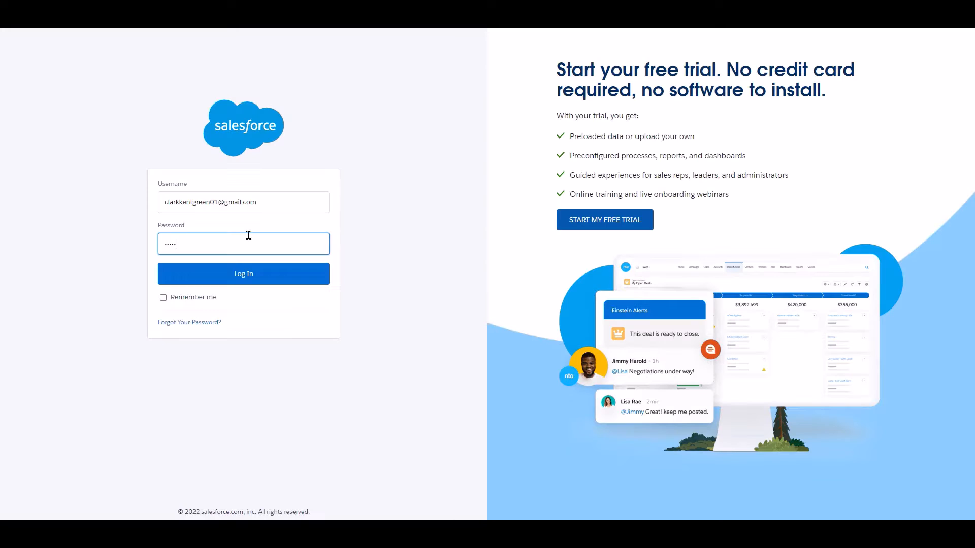
Step: Sign back in with the account password, then go to Setup from the gear menu
type("•••••")
left_click(277, 273)
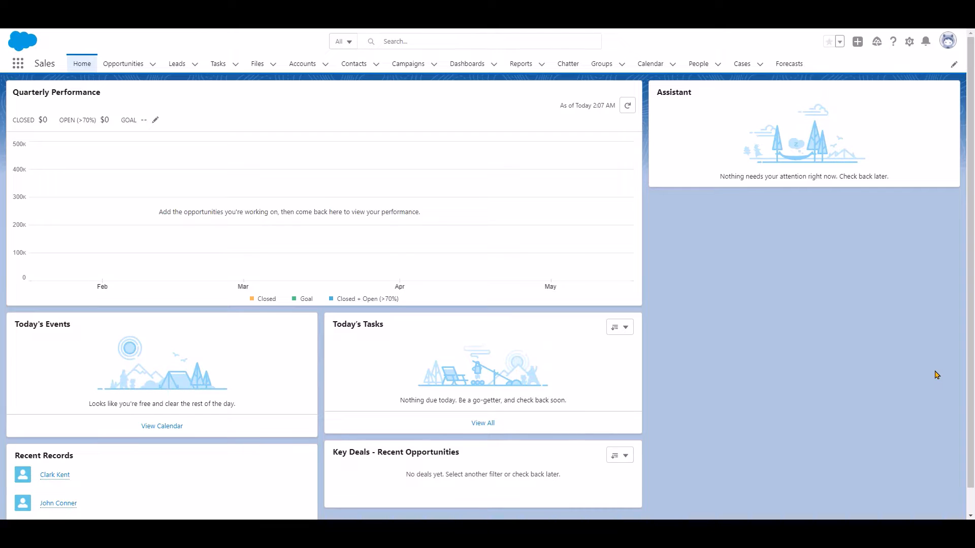
left_click(907, 44)
left_click(866, 74)
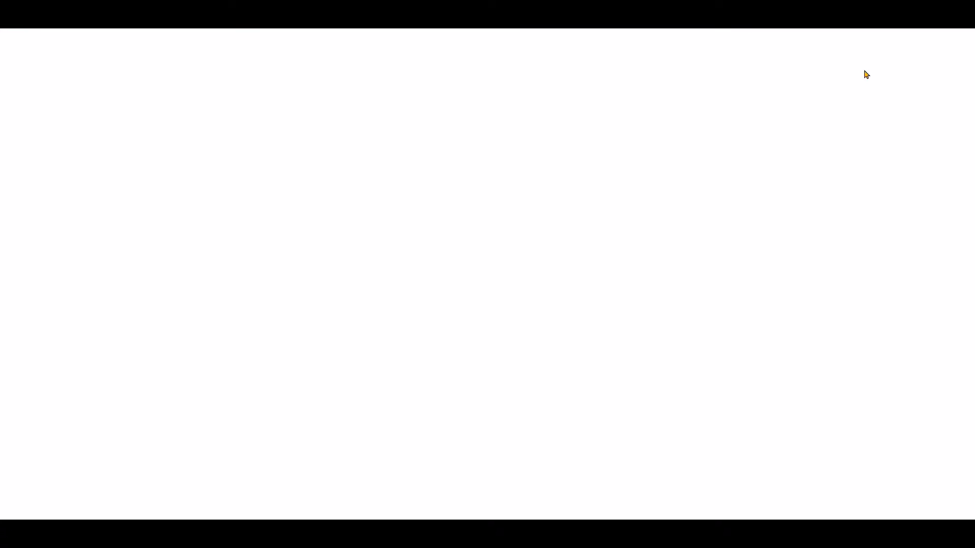
Step: Search Quick Find for 'Identity Verification' and open Identity Verification History
left_click(62, 91)
type("Identity Ver")
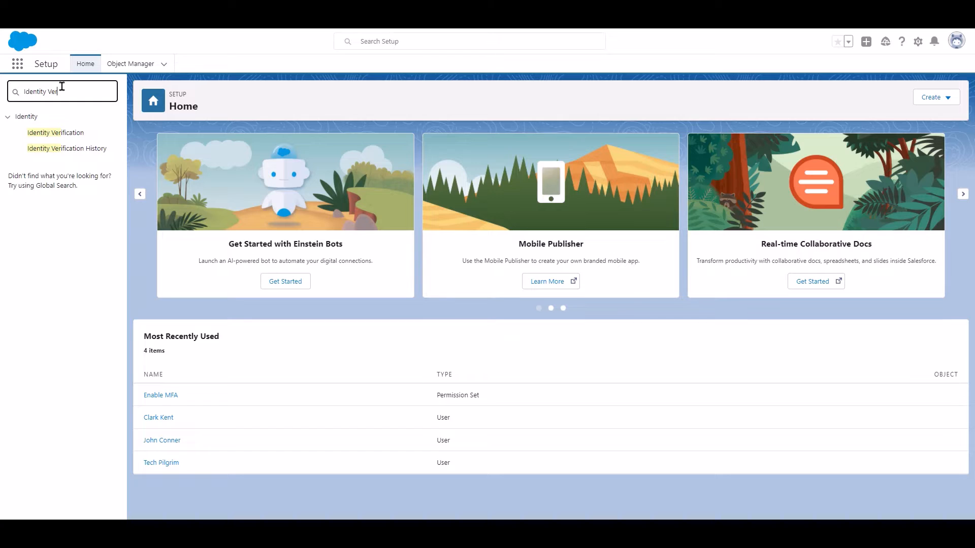
type("ification")
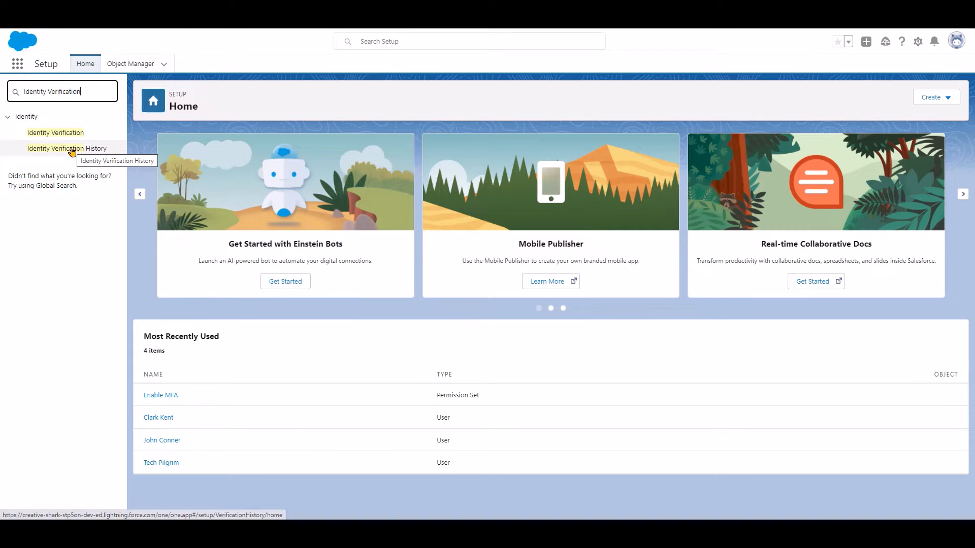
left_click(72, 150)
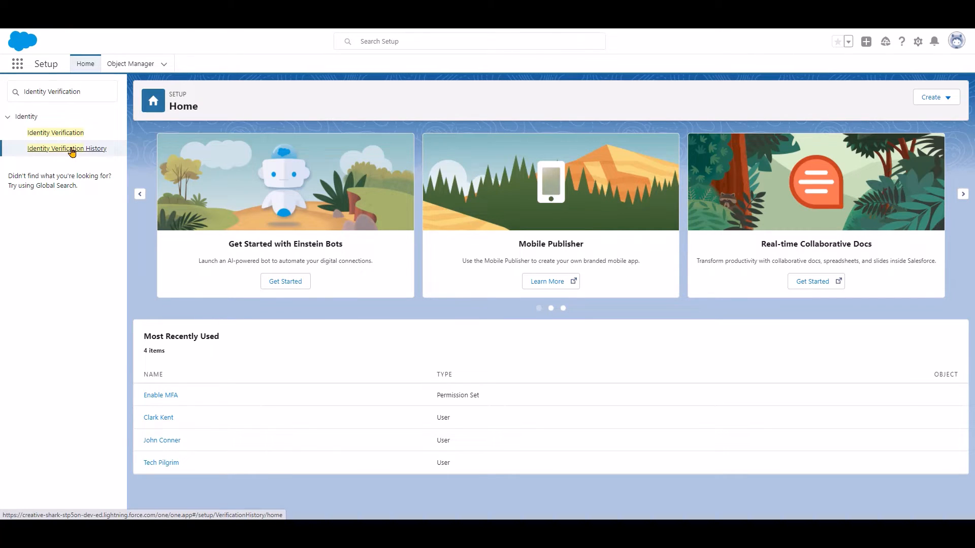